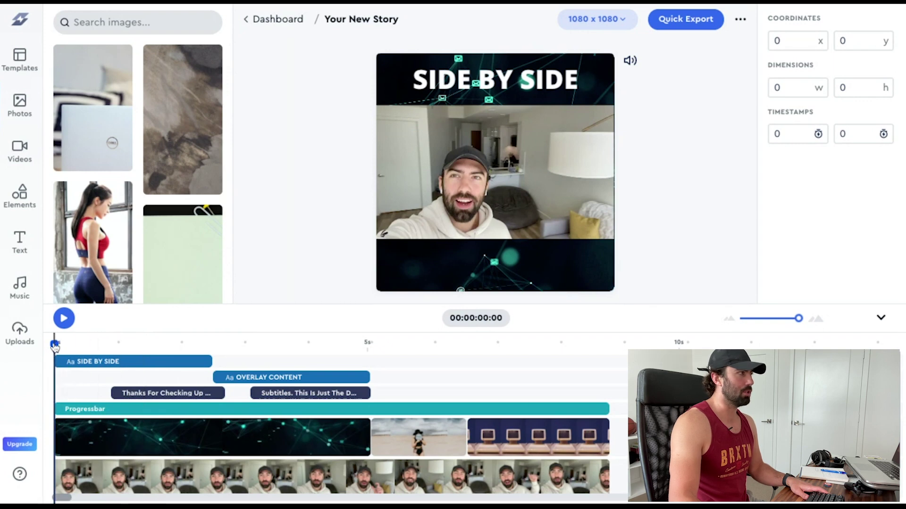
- Scrub through the example story's subtitles, then go back to the project dashboard
left_click_drag(55, 347, 318, 347)
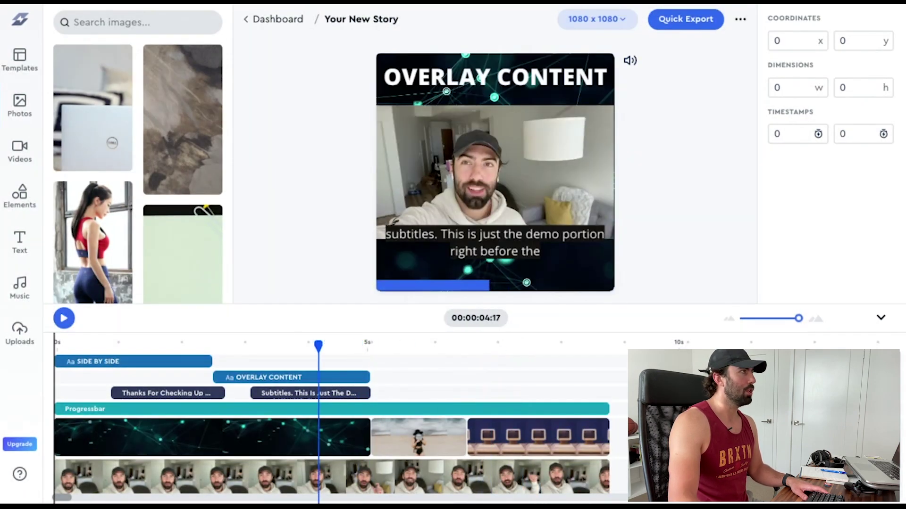
left_click(264, 21)
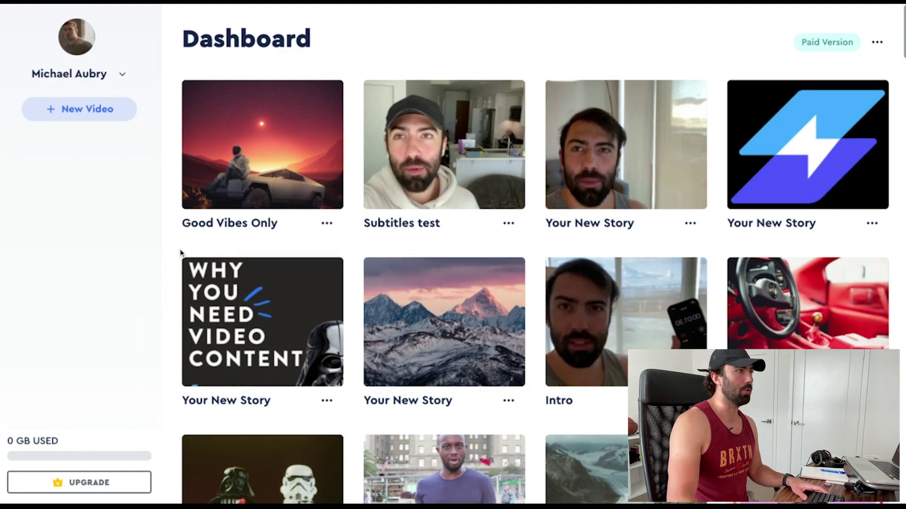
- Create a new blank 1080×1080 'Your New Story' project from the dashboard
scroll(263, 203, "down", 20)
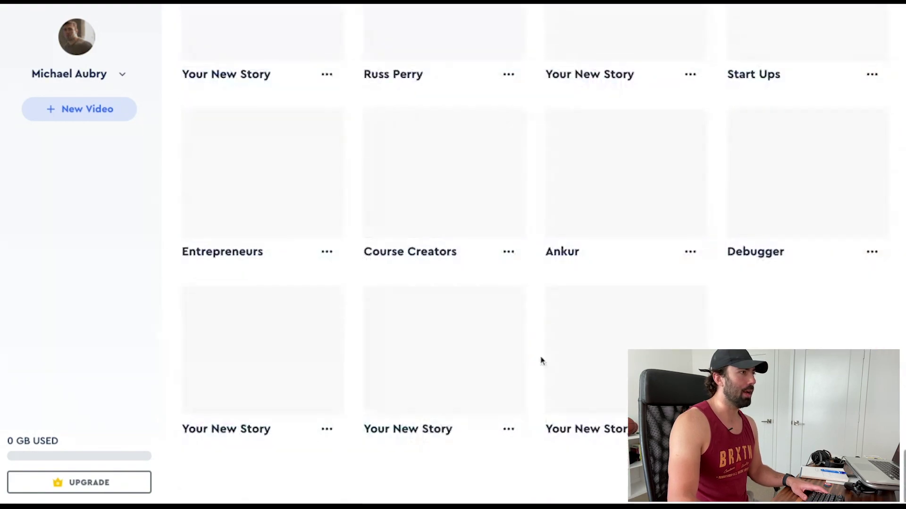
left_click(84, 103)
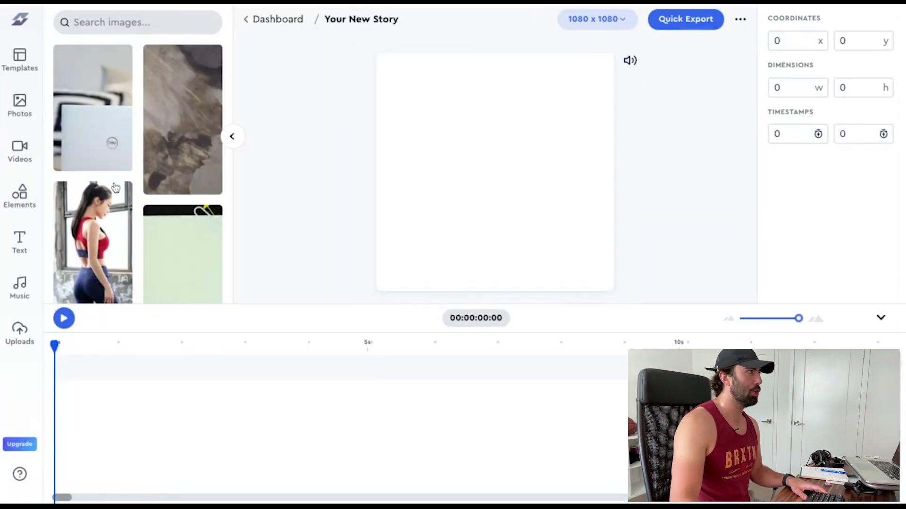
- Add the aerial ocean waves stock video clip to the story's timeline
left_click(27, 147)
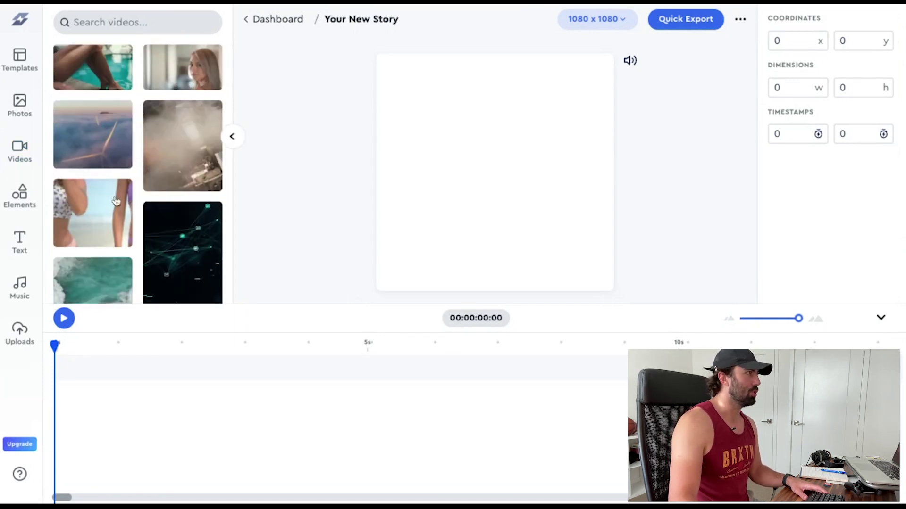
scroll(106, 189, "down", 5)
scroll(108, 182, "up", 2)
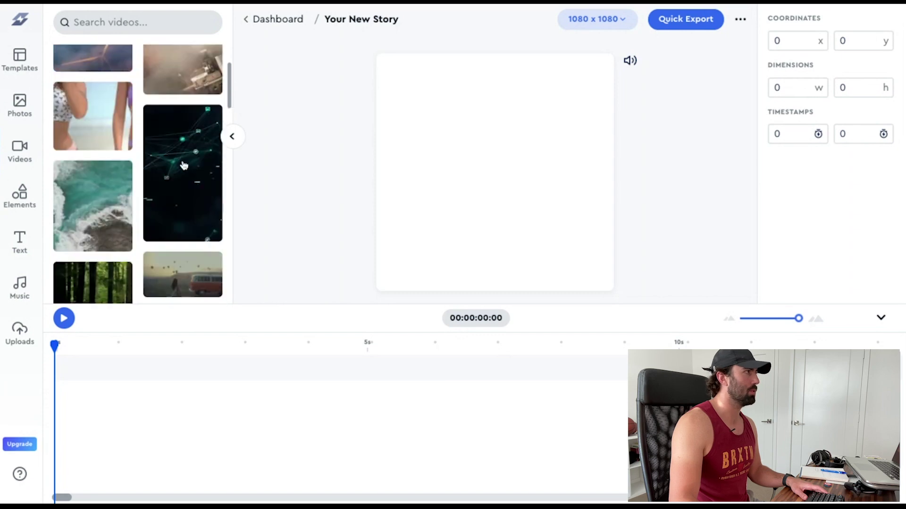
left_click(92, 197)
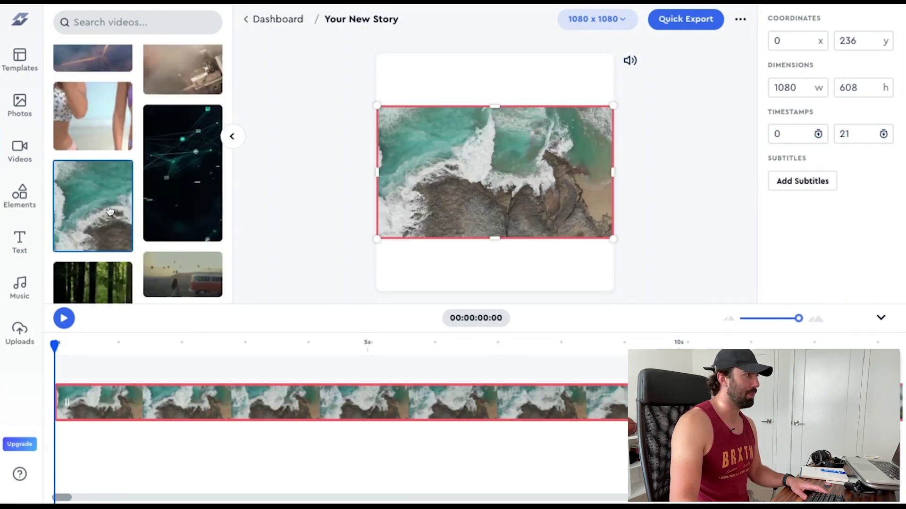
- Split the ocean clip at 4.94 seconds and delete the trailing piece
left_click(369, 345)
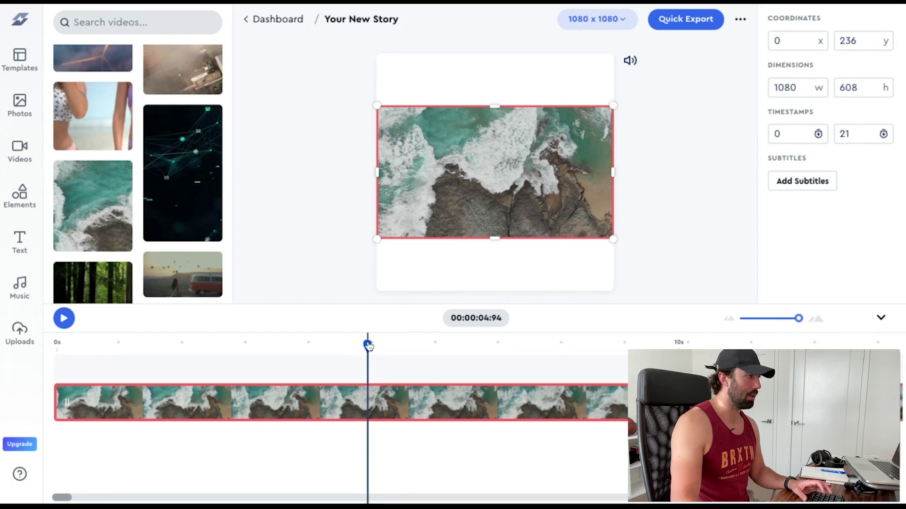
key("s")
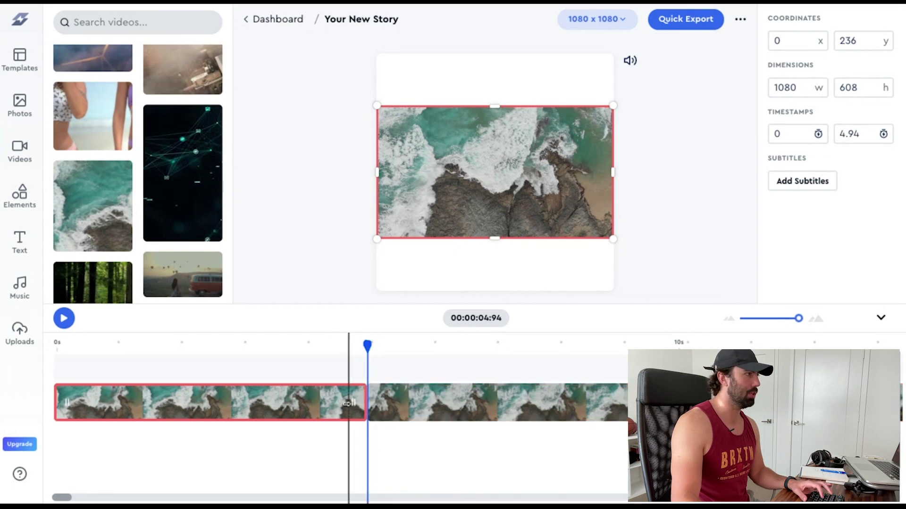
left_click_drag(368, 398, 407, 398)
key("Delete")
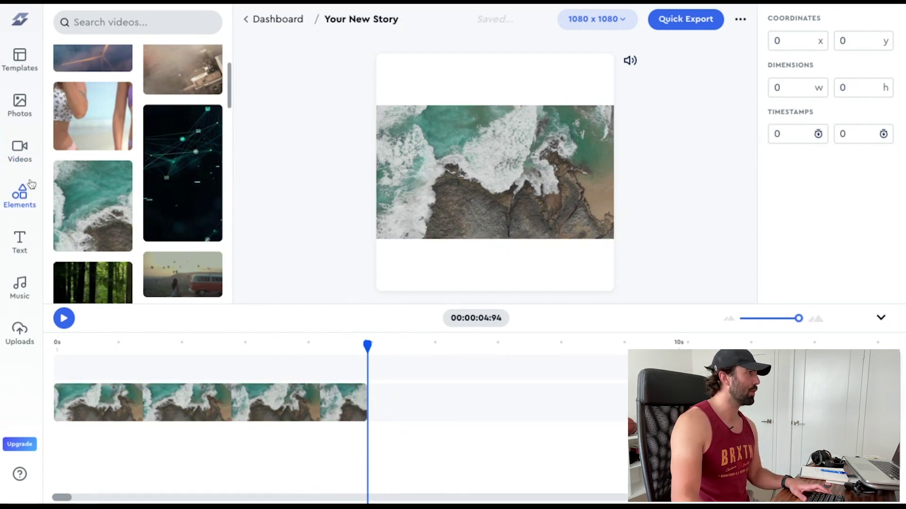
- Place the uploaded Untitled.mov speaker clip on a new track starting at 0 seconds
left_click(22, 333)
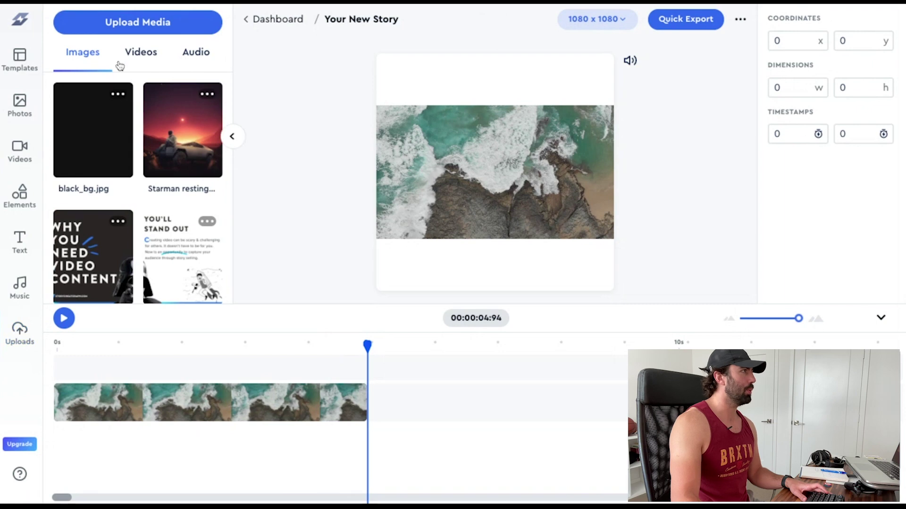
left_click(139, 54)
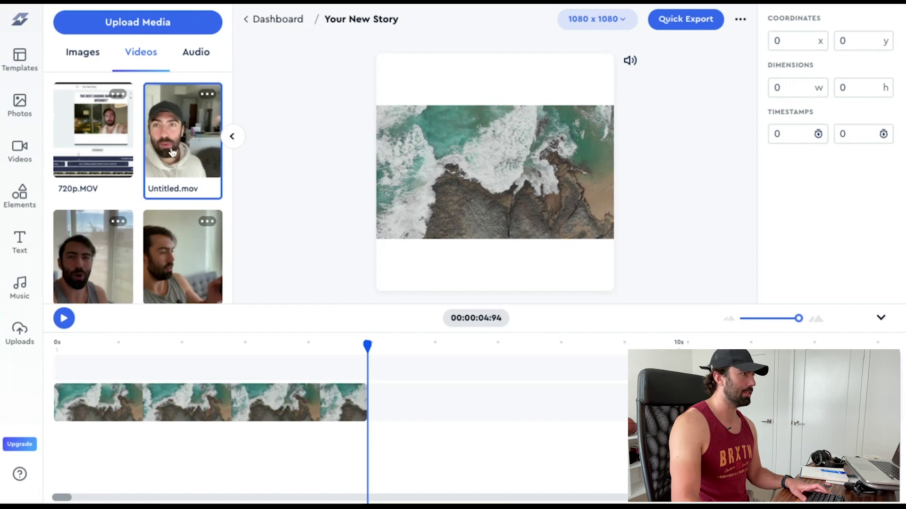
left_click(172, 152)
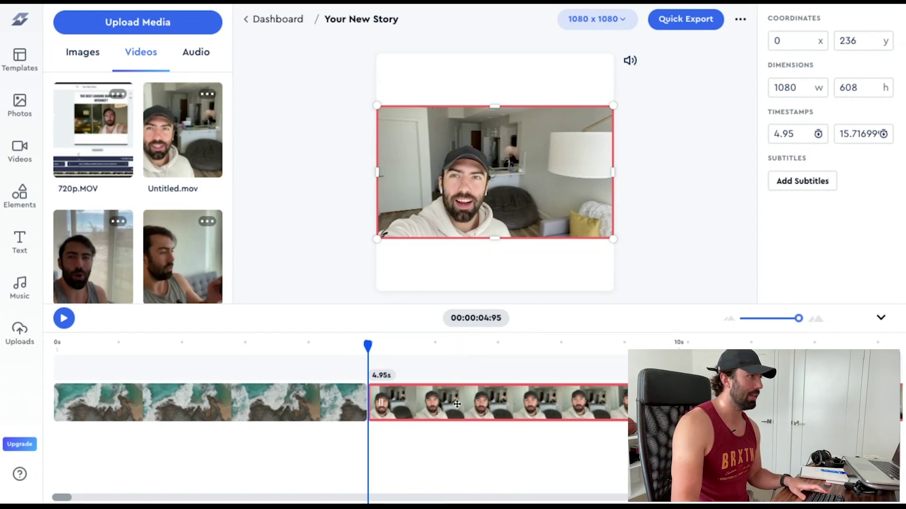
left_click_drag(457, 405, 456, 405)
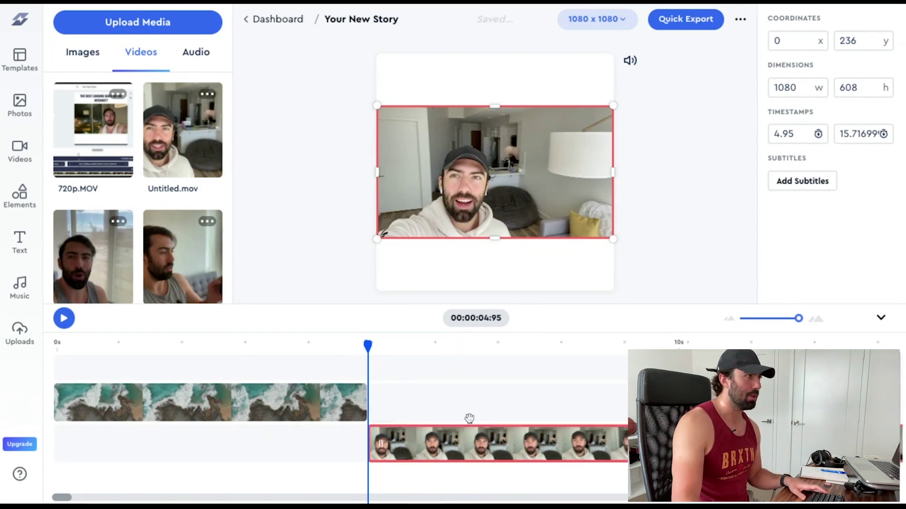
left_click_drag(503, 445, 186, 439)
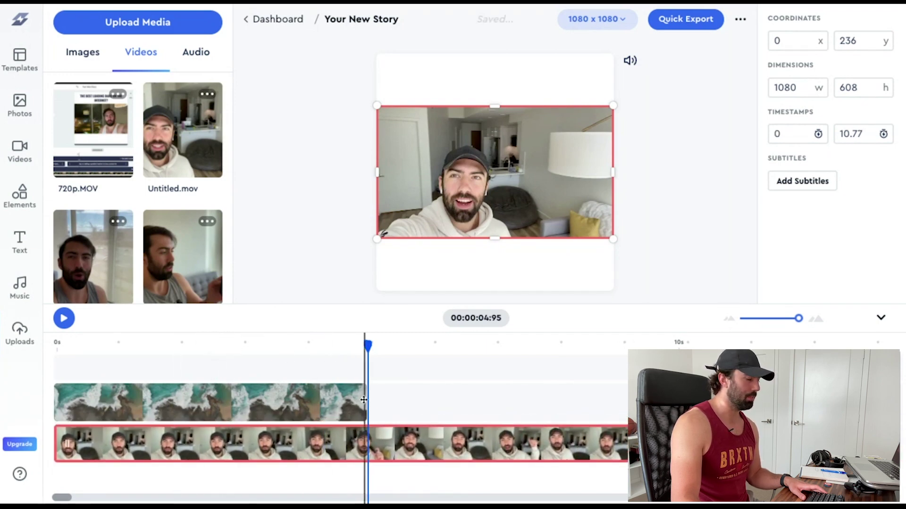
- Cut the speaker clip at 4.95 seconds and delete the remainder
key("s")
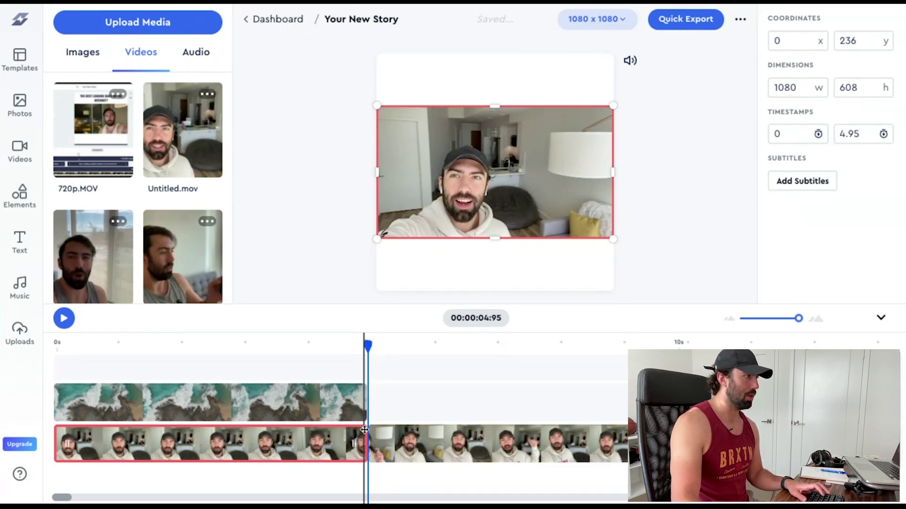
left_click(414, 434)
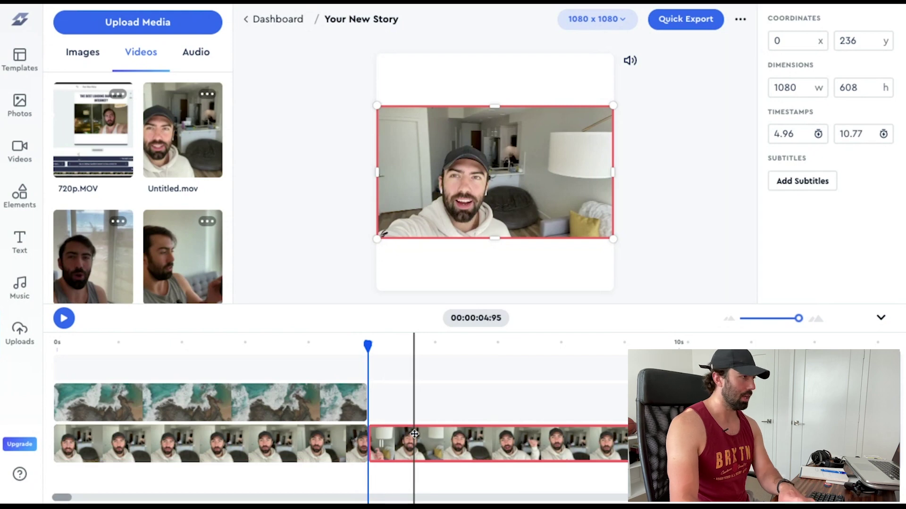
key("Delete")
left_click(368, 346)
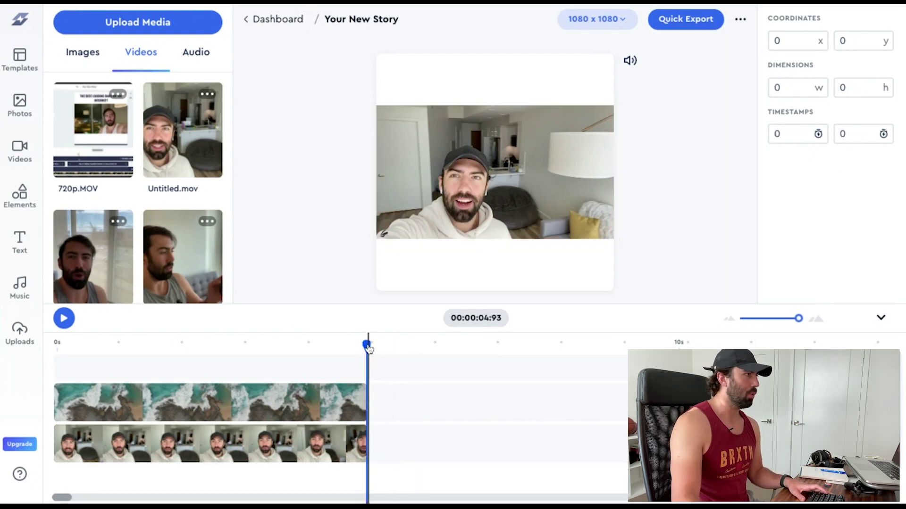
left_click_drag(368, 347, 334, 347)
- Resize the ocean clip to cover the full 1080×1080 canvas behind the speaker
left_click(296, 389)
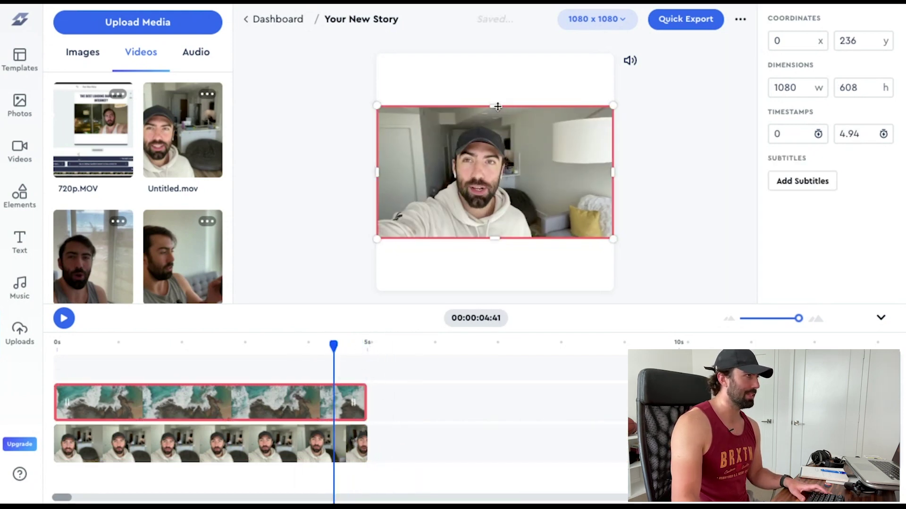
left_click_drag(496, 108, 455, 79)
left_click_drag(499, 265, 500, 298)
left_click_drag(535, 273, 502, 276)
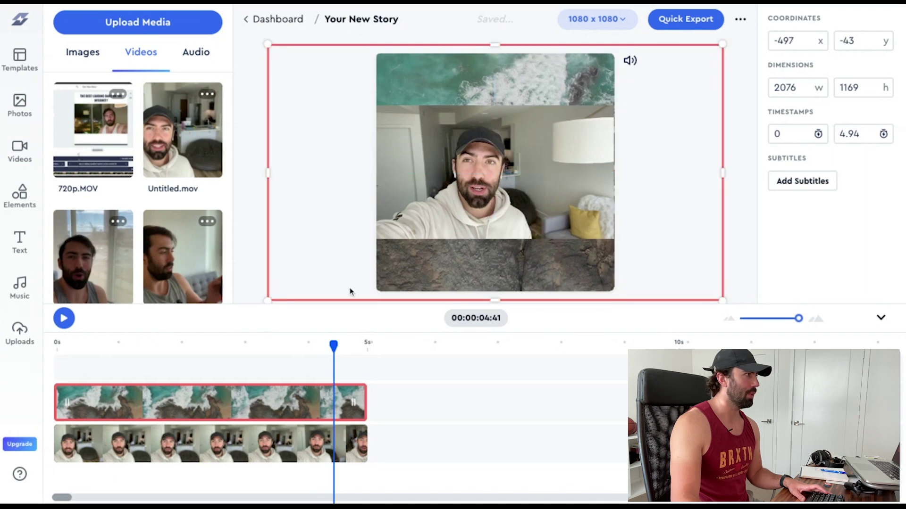
left_click(95, 340)
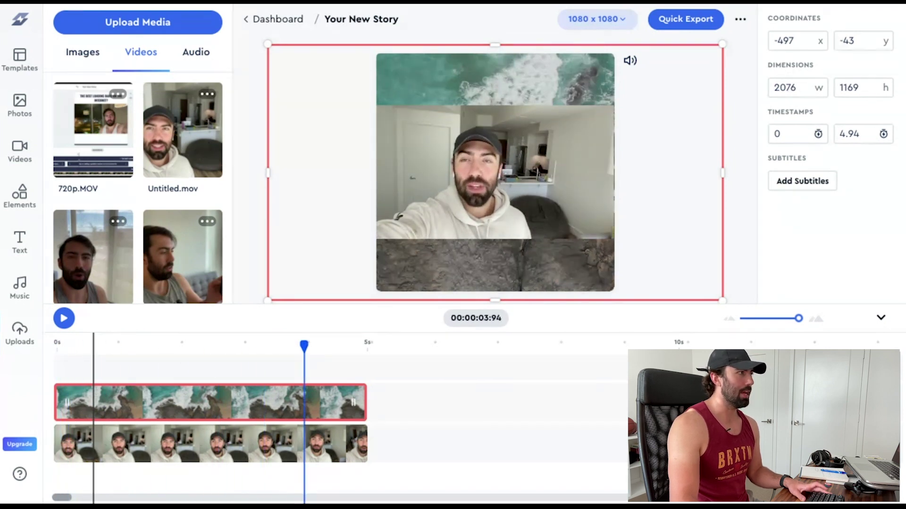
left_click(320, 316)
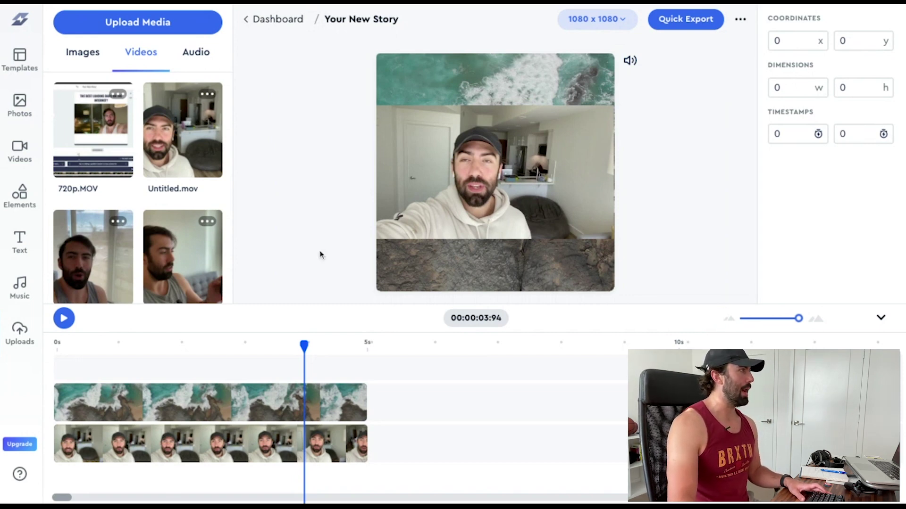
- Add a progress bar element along the bottom edge of the frame
left_click(21, 193)
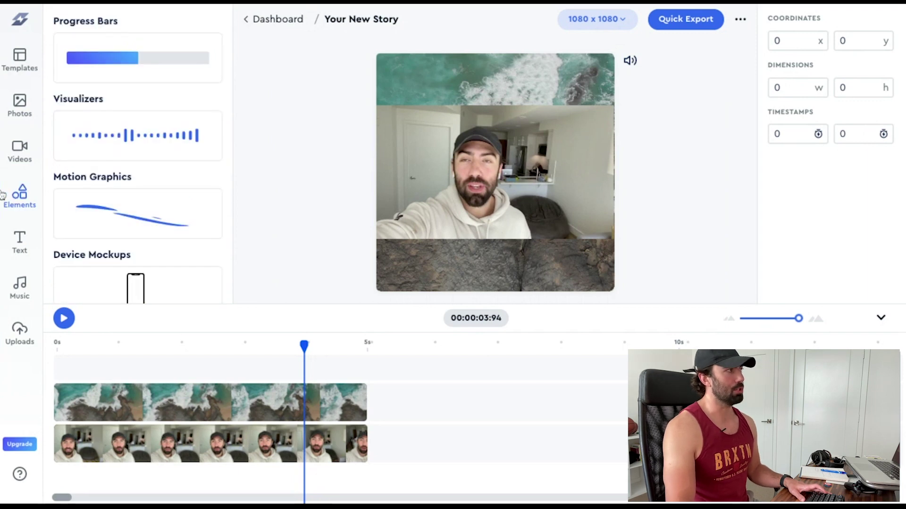
left_click(112, 67)
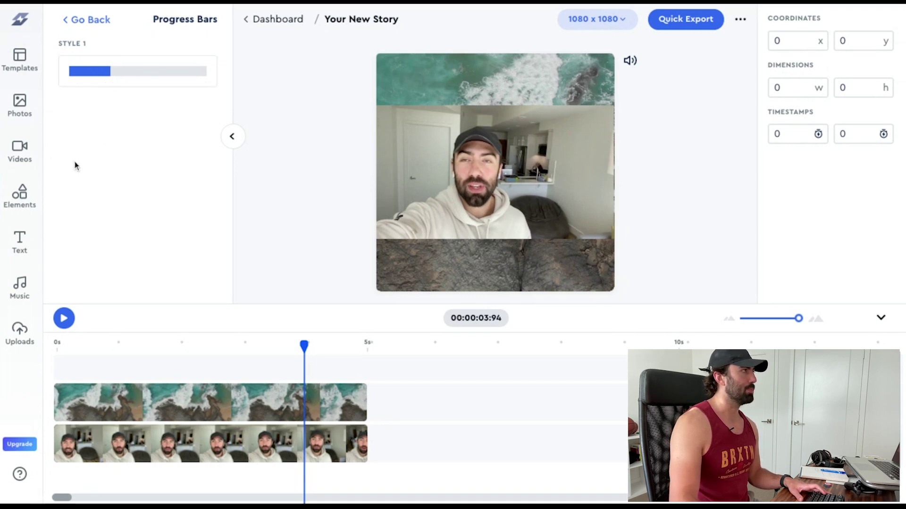
left_click(102, 75)
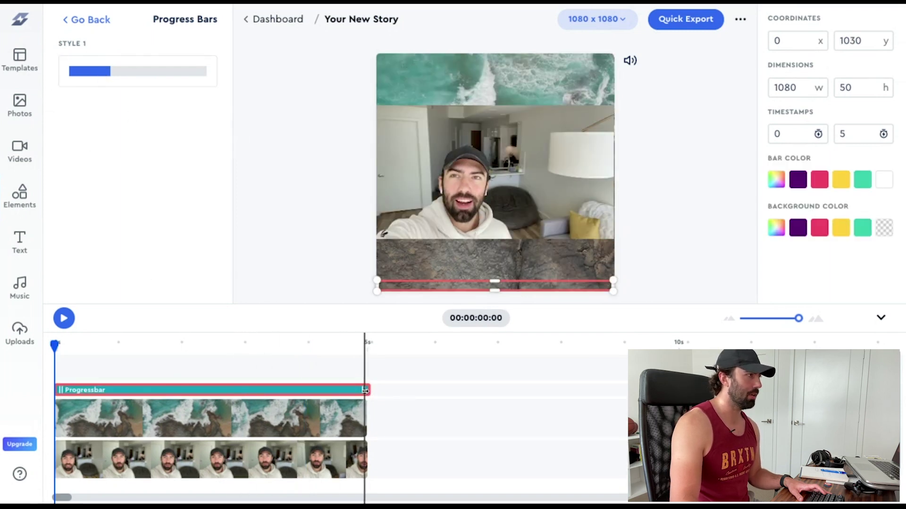
- Extend the speaker clip to end at 5 seconds and preview playback from the start
left_click(325, 413)
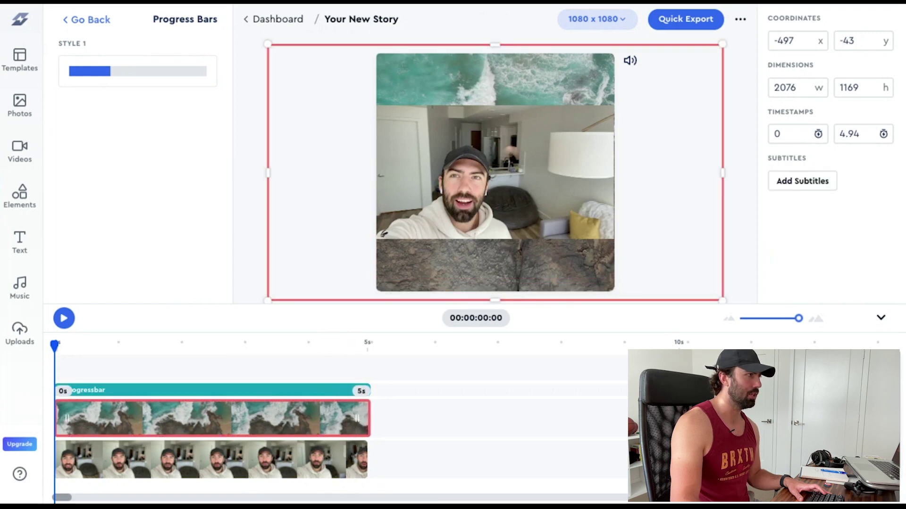
left_click(330, 460)
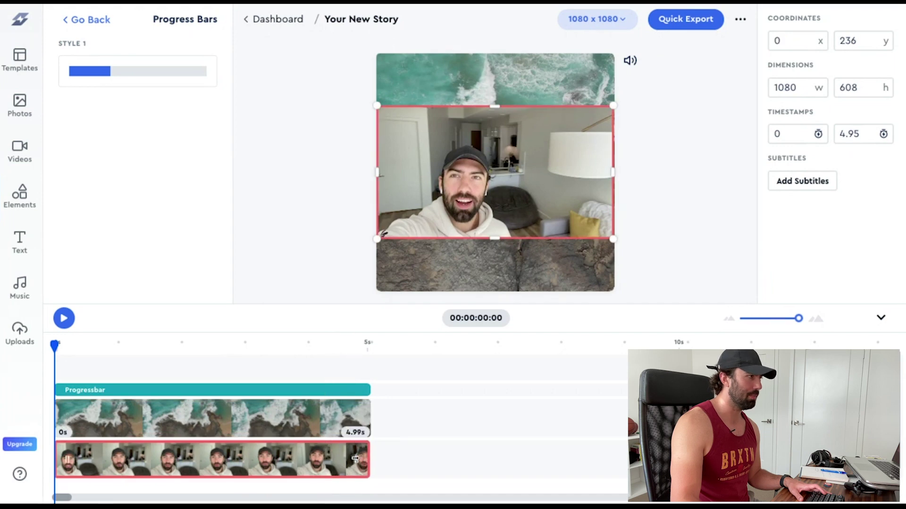
mouse_move(354, 458)
left_mouse_down()
mouse_move(384, 458)
mouse_move(369, 458)
left_mouse_up()
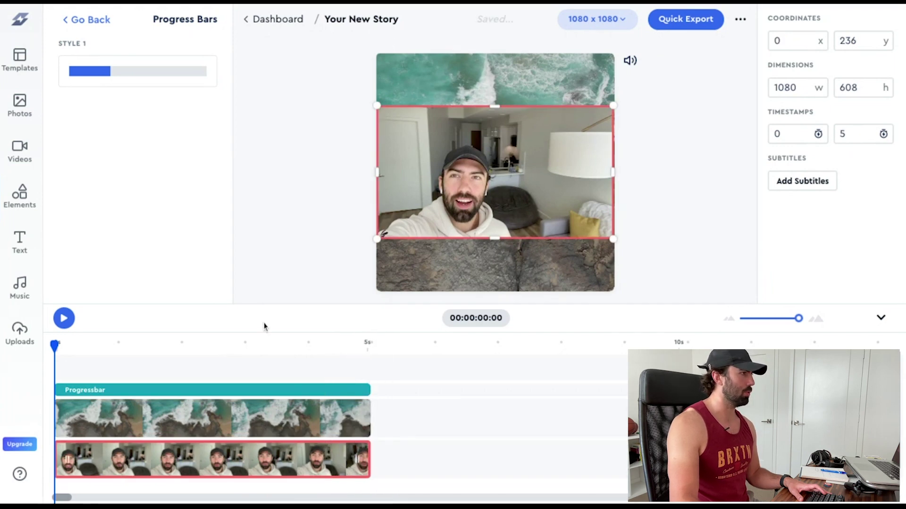
left_click(283, 393)
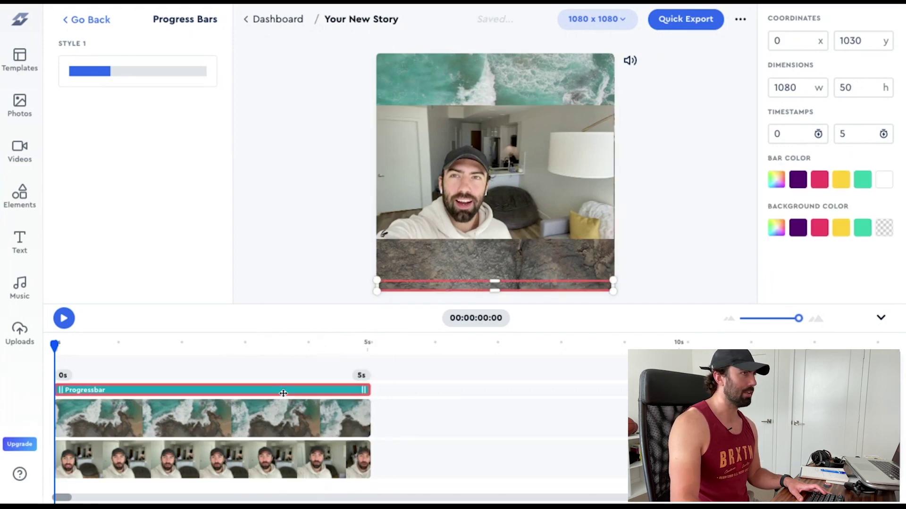
left_click(280, 419)
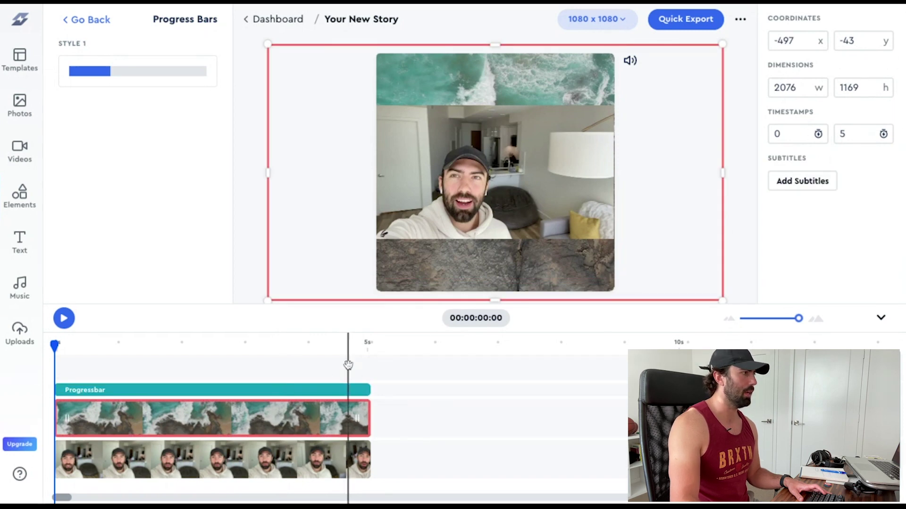
left_click(325, 460)
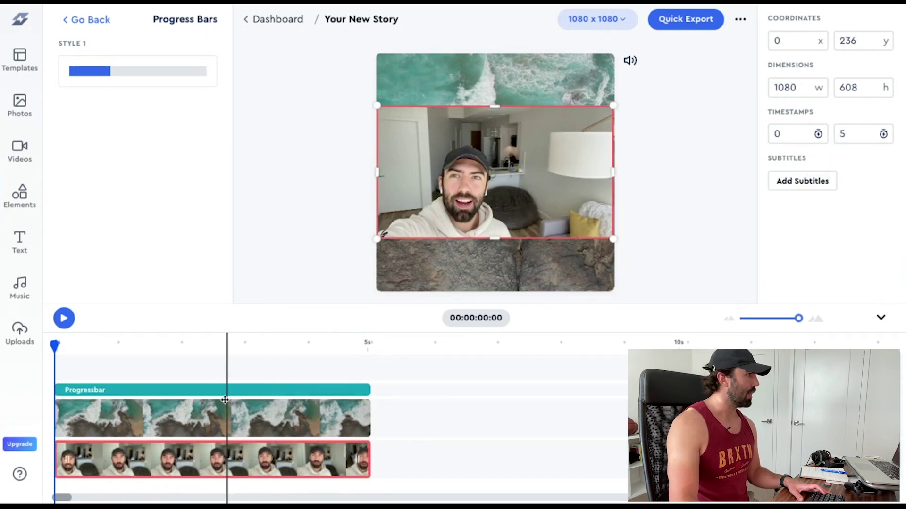
left_click(64, 319)
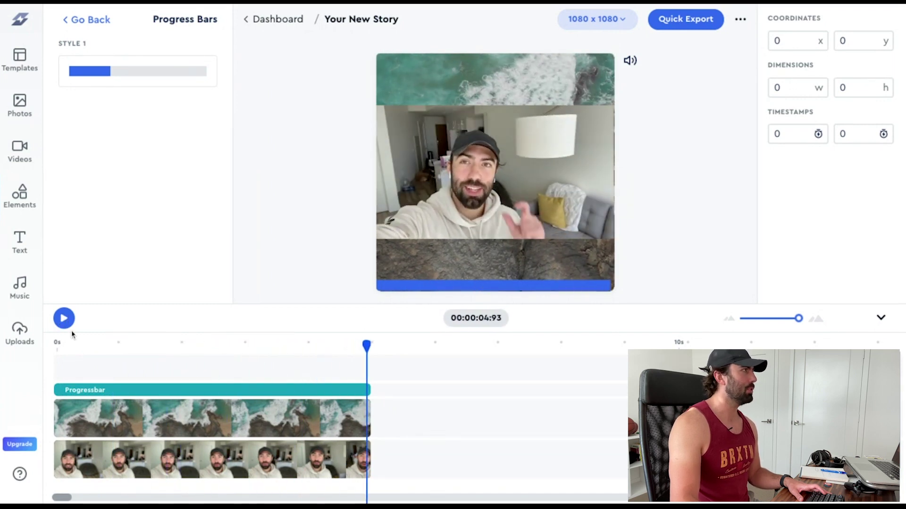
left_click(86, 20)
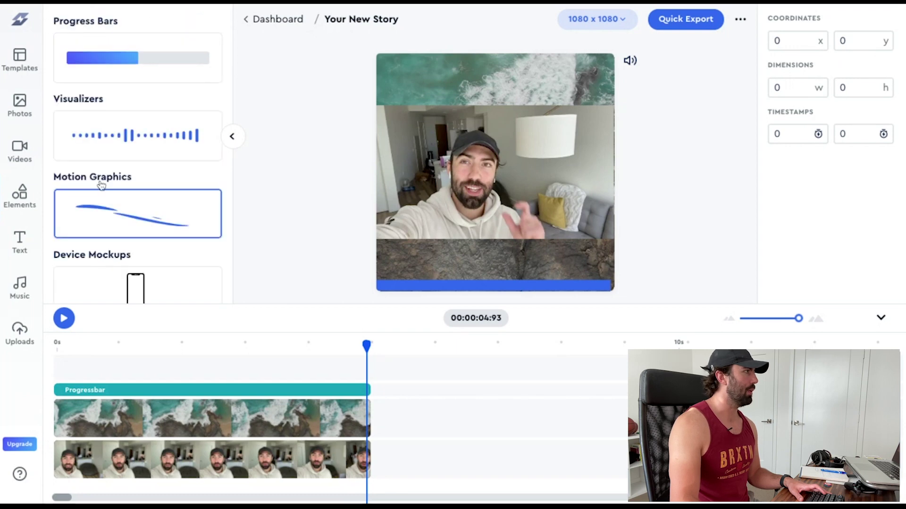
- Add a basic text layer and move it up onto the ocean strip
left_click(23, 233)
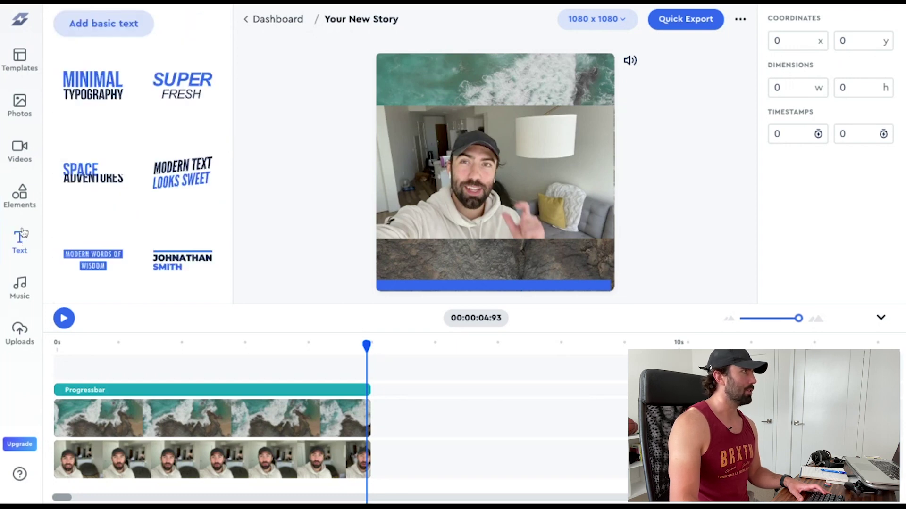
left_click(95, 28)
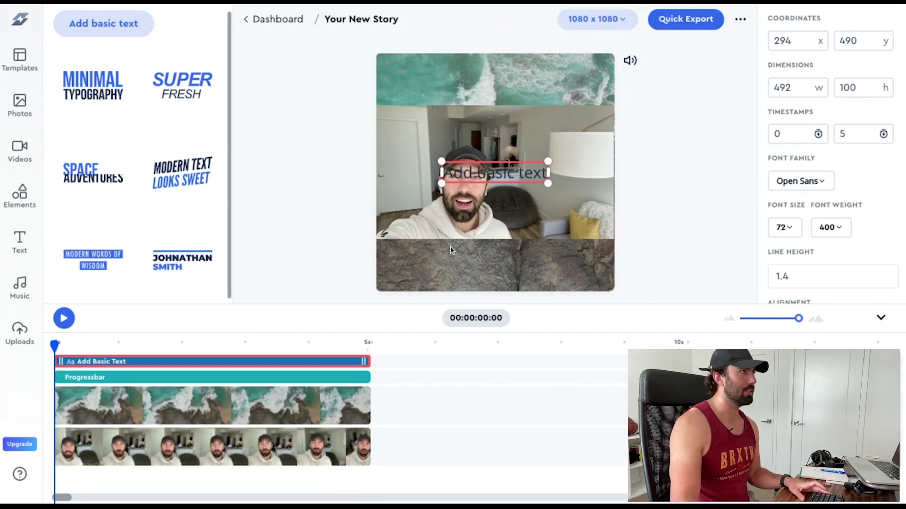
left_click_drag(493, 177, 497, 84)
- Style the text white, weight 800, size 96, centred near the top
scroll(855, 277, "down", 3)
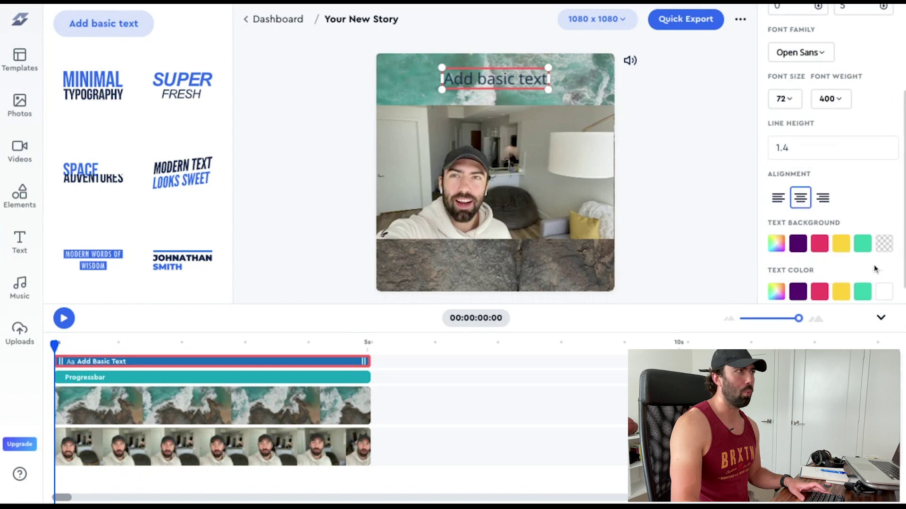
left_click(889, 295)
scroll(853, 220, "up", 3)
left_click(830, 227)
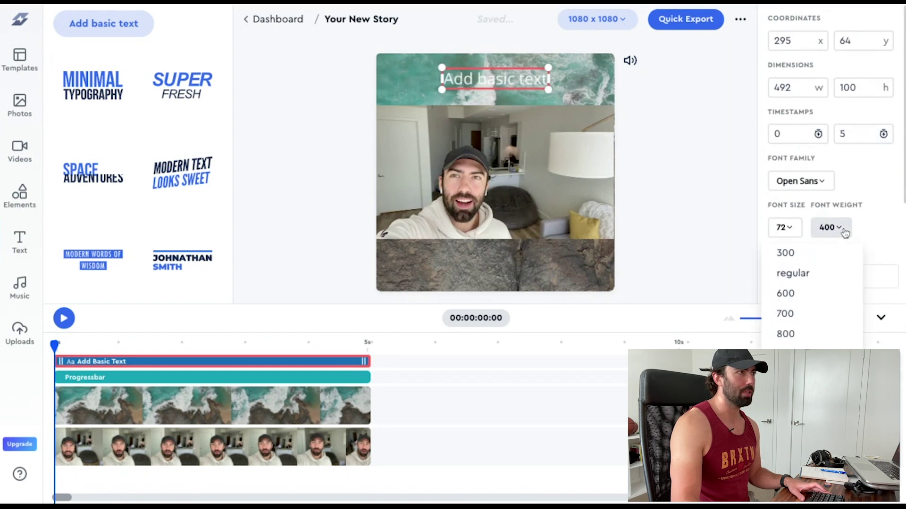
left_click(800, 335)
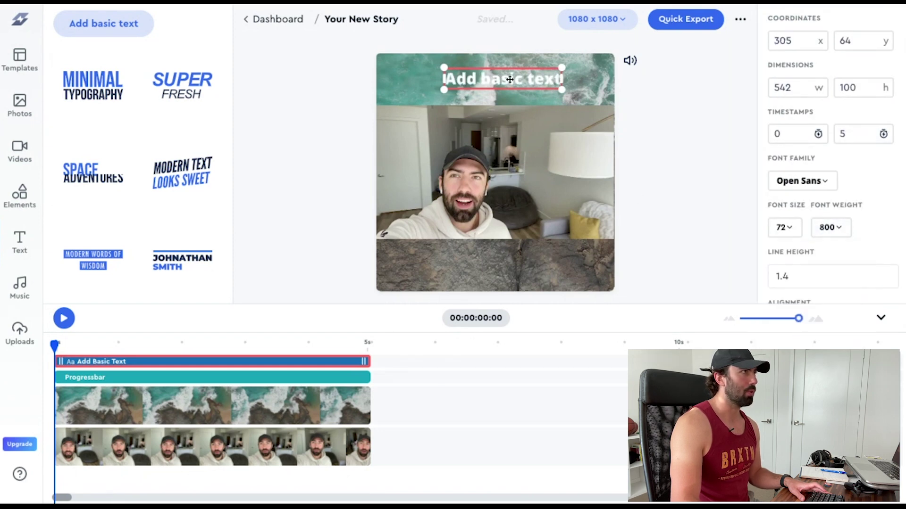
left_click_drag(509, 79, 502, 79)
left_click(797, 236)
scroll(800, 283, "down", 5)
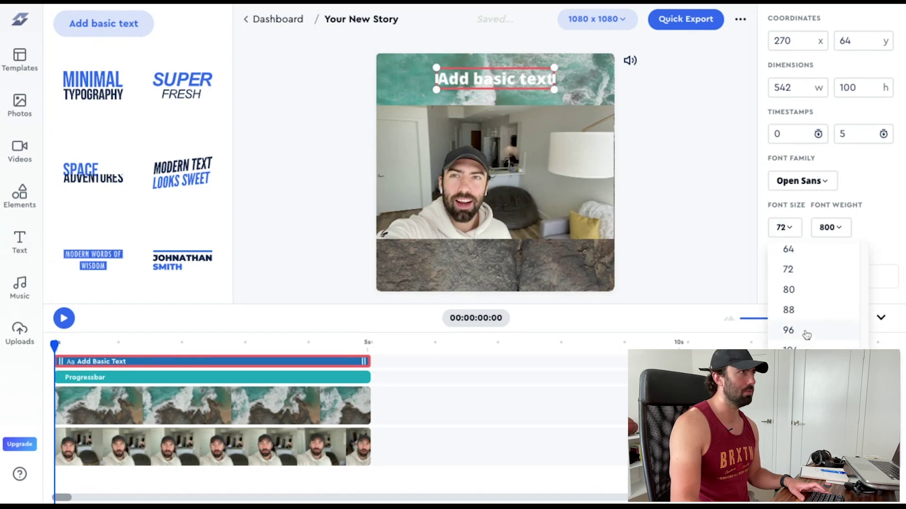
left_click(806, 332)
left_click_drag(509, 83, 501, 83)
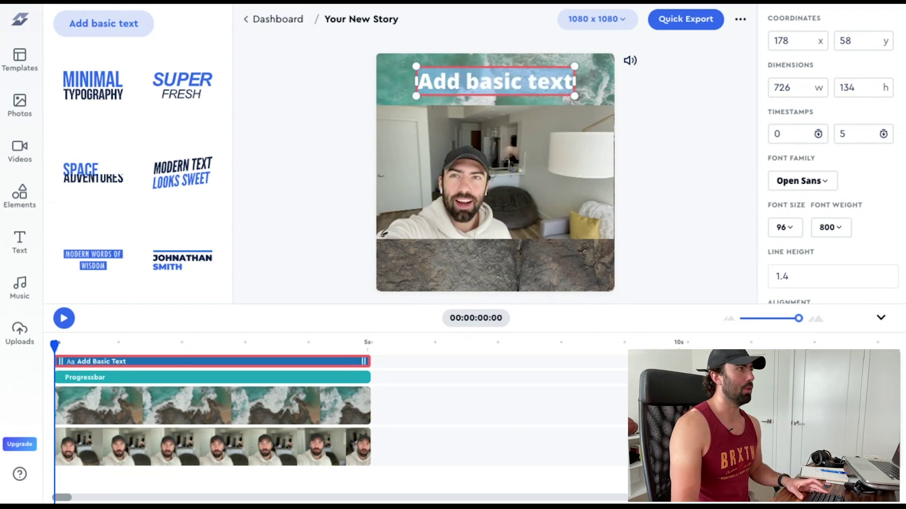
- Type the title 'SUBTITLES ARE HERE' and centre it on the canvas
type("SUBTIU")
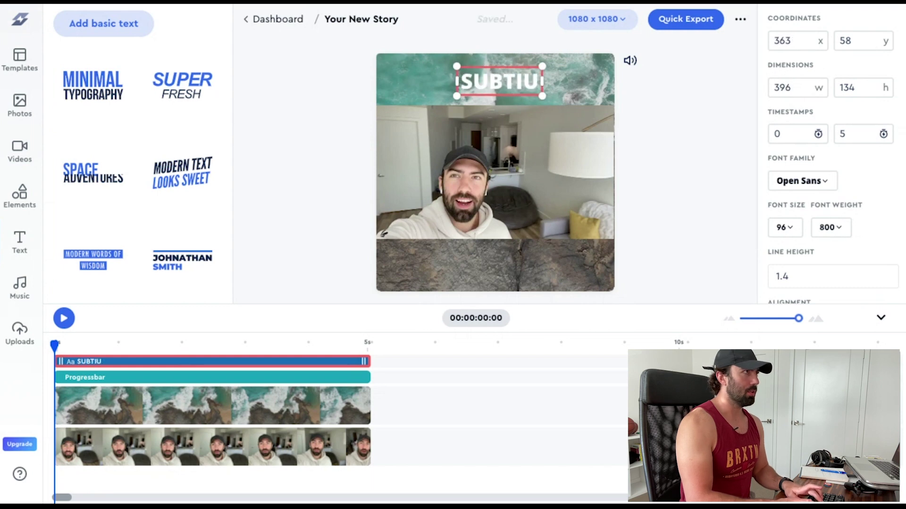
key("BackSpace")
type("TLE")
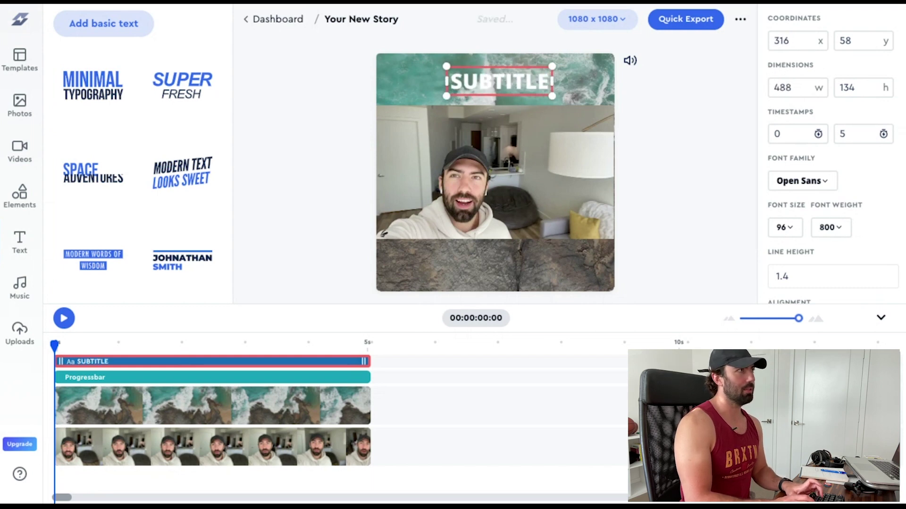
type("S ARE HERE")
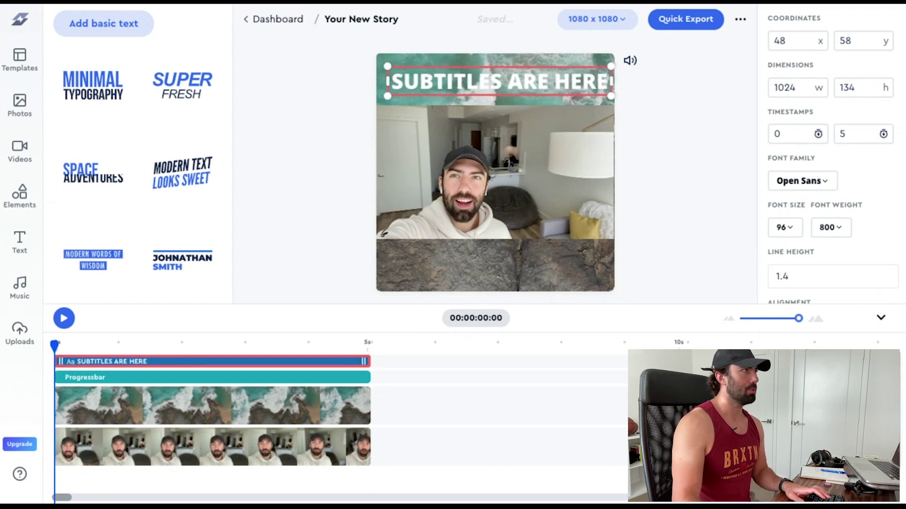
left_click(300, 105)
left_click_drag(490, 83, 483, 80)
left_click(293, 125)
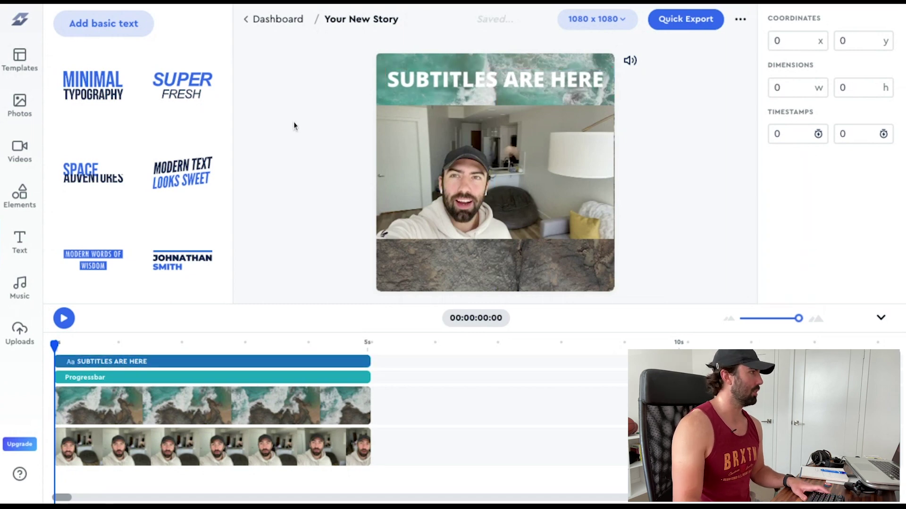
- Auto-generate subtitles from the speaker clip's audio and replay the preview to check them
key("space")
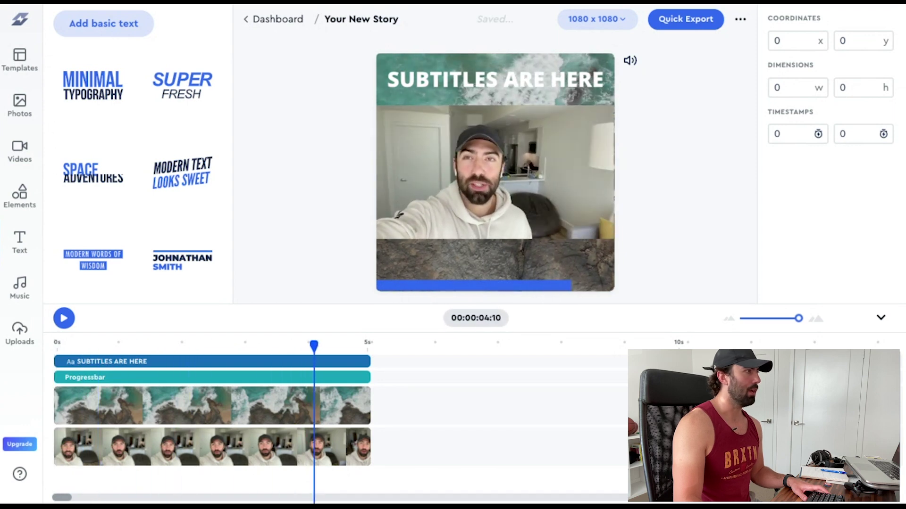
key("space")
left_click(527, 161)
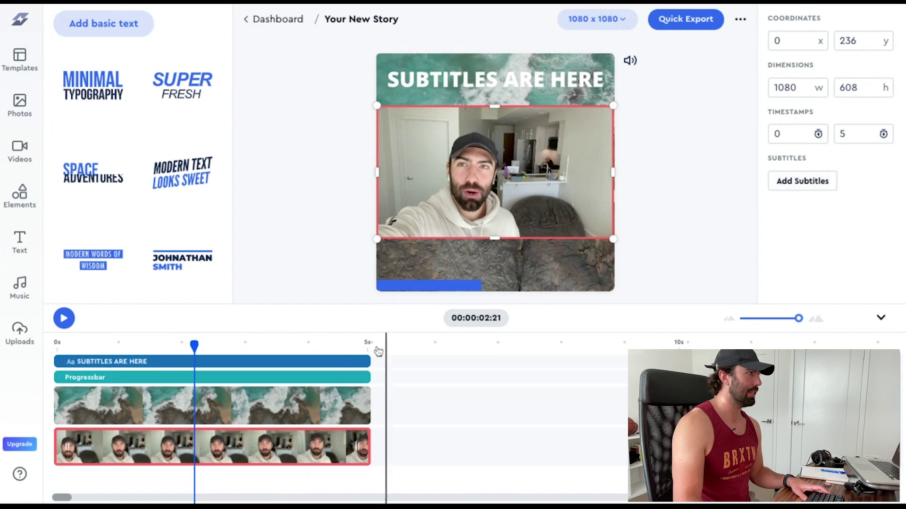
left_click(802, 180)
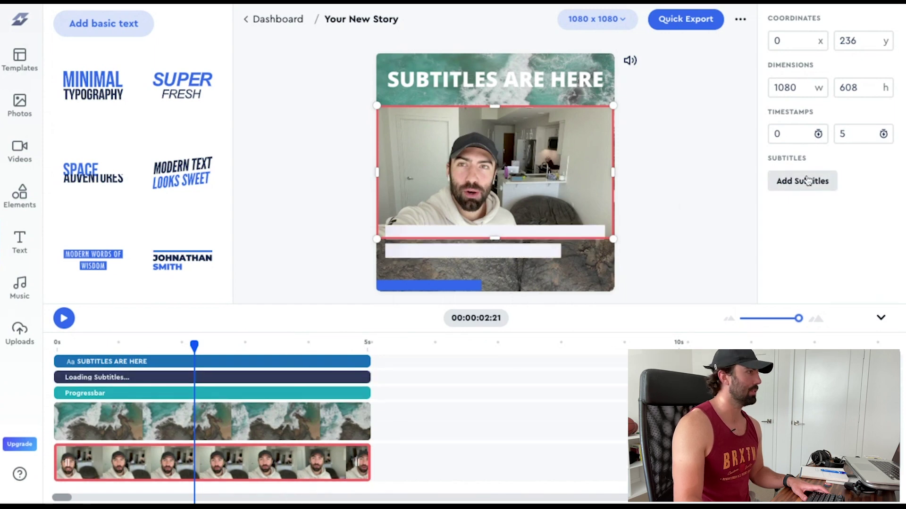
left_click(370, 236)
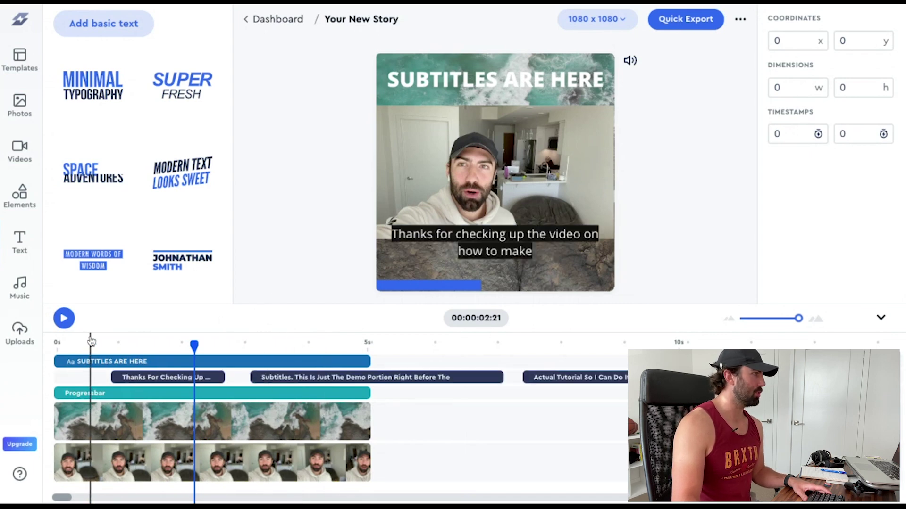
left_click(70, 351)
left_click(63, 319)
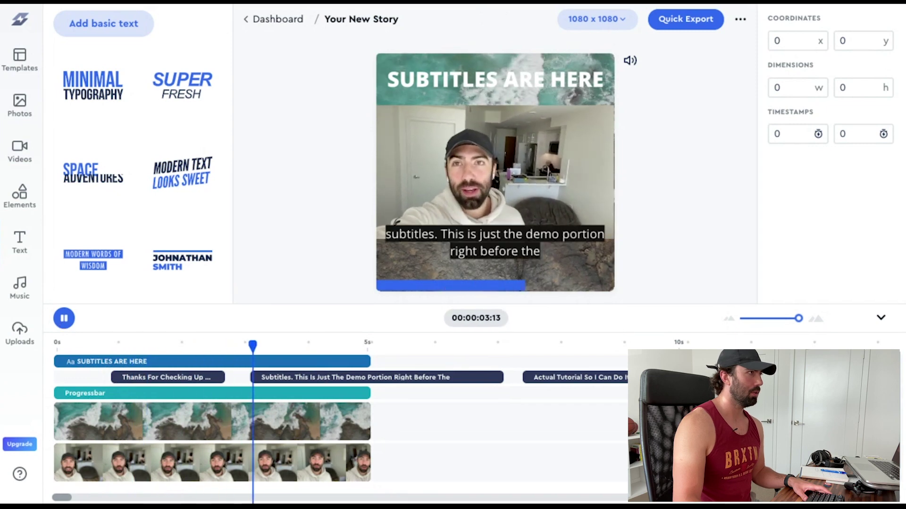
- Set the second subtitle's end time to 5 seconds
left_click(64, 318)
left_click(406, 377)
left_click_drag(499, 377, 369, 377)
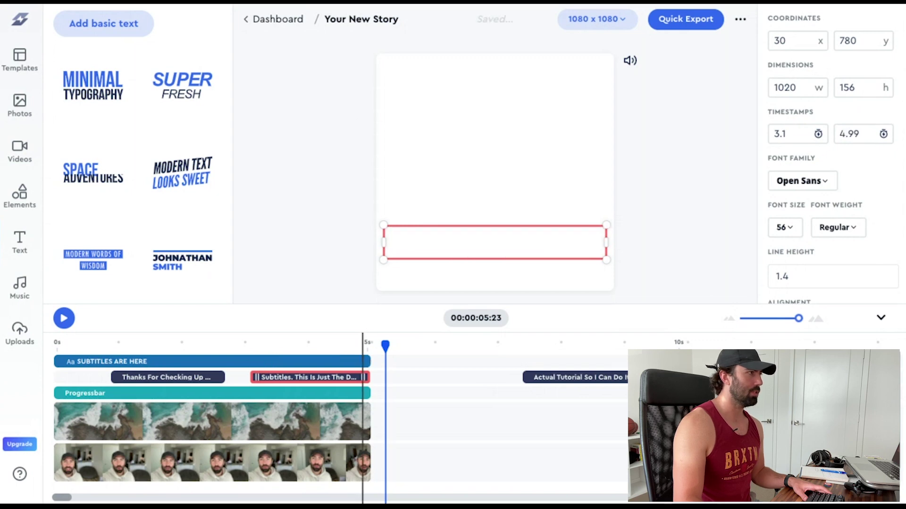
double_click(862, 132)
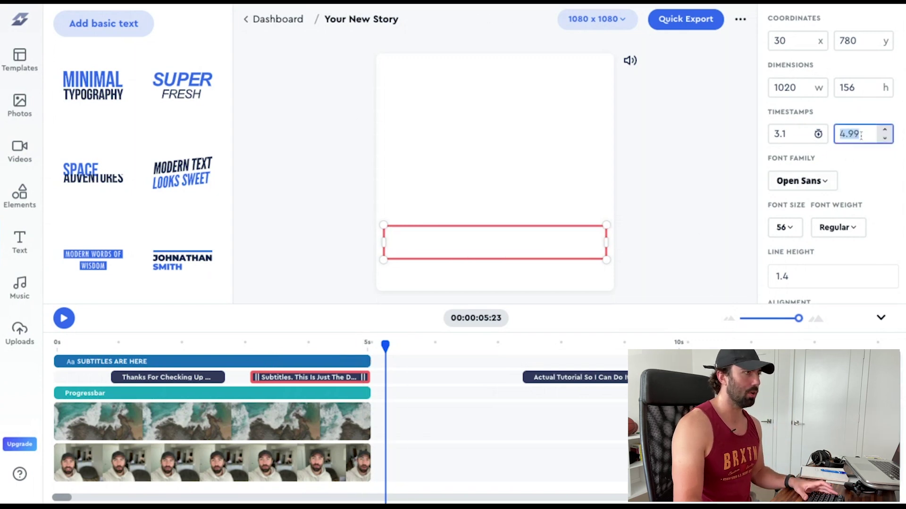
type("5")
key("Return")
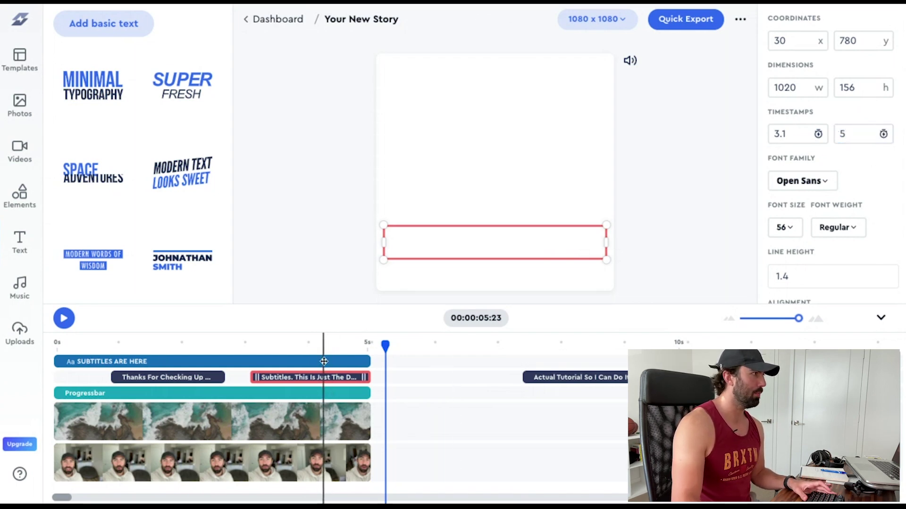
- Delete the third subtitle that runs past the video's end
left_click(562, 377)
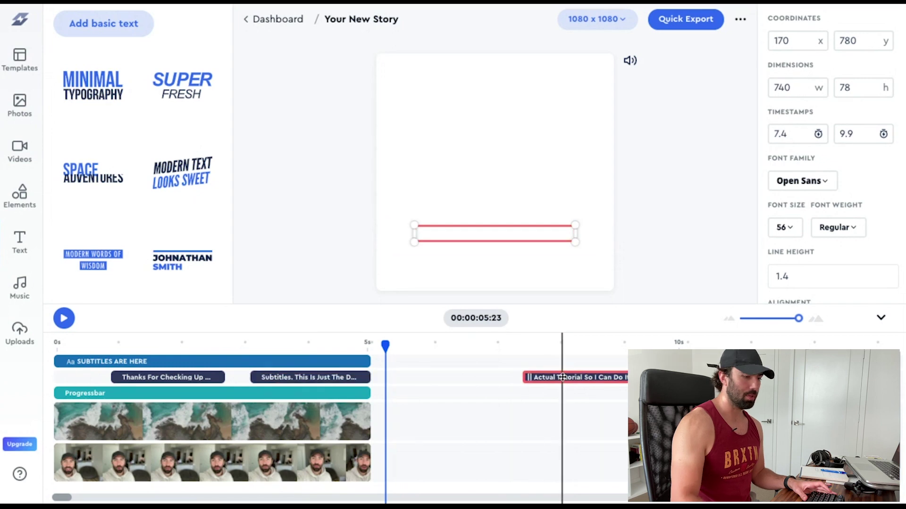
key("Delete")
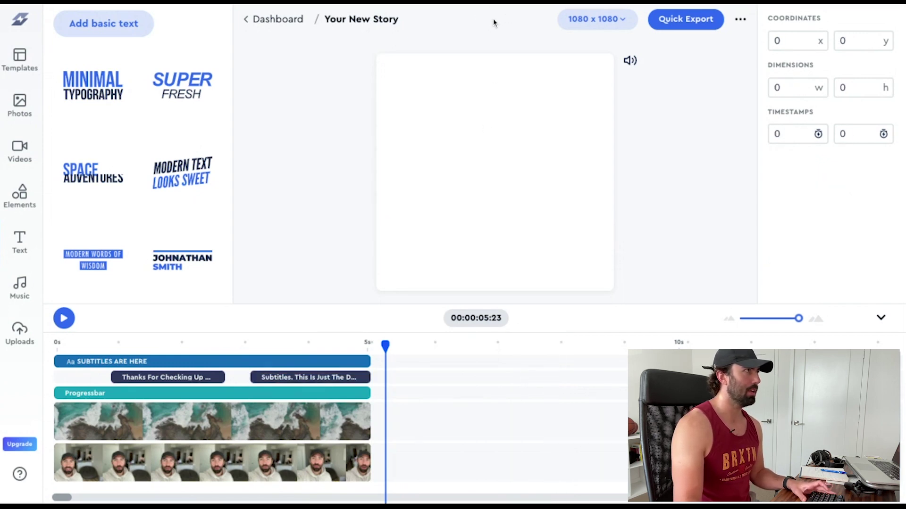
left_click(305, 345)
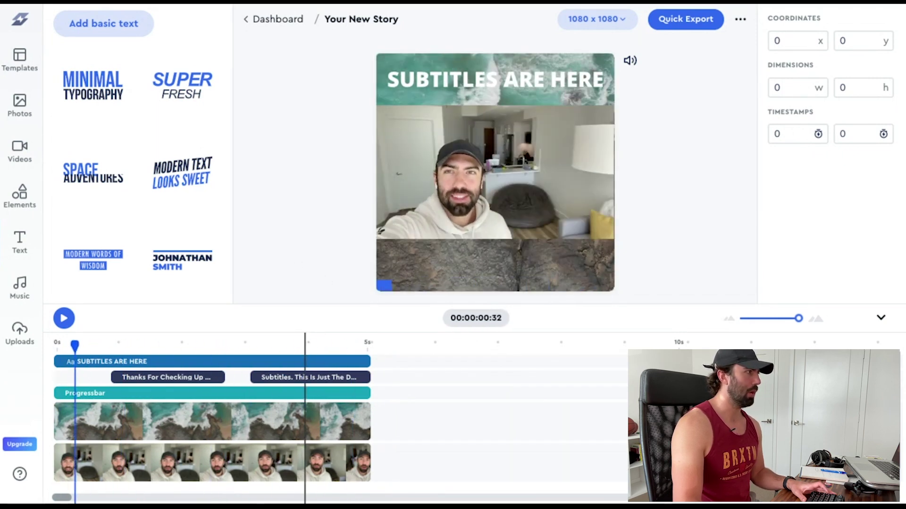
- Preview the ending from about 4 seconds, then start a Quick Export render
left_click(305, 346)
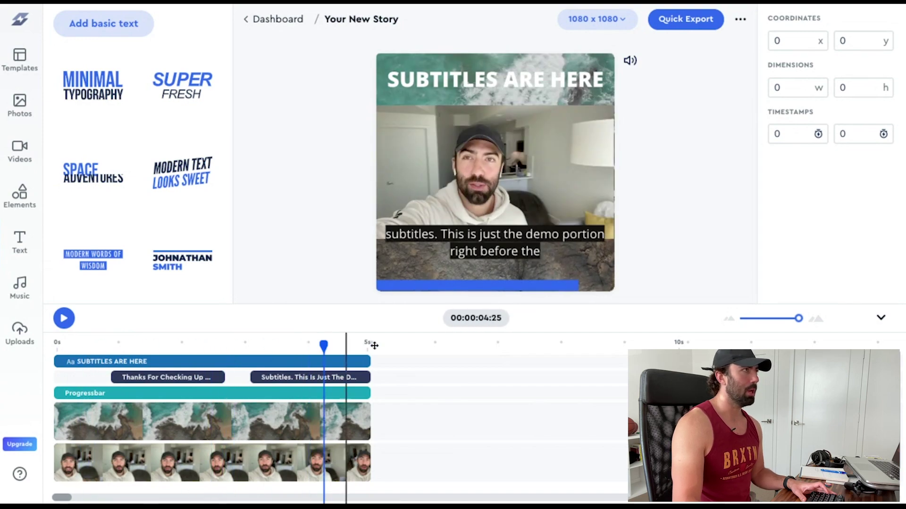
left_click(679, 22)
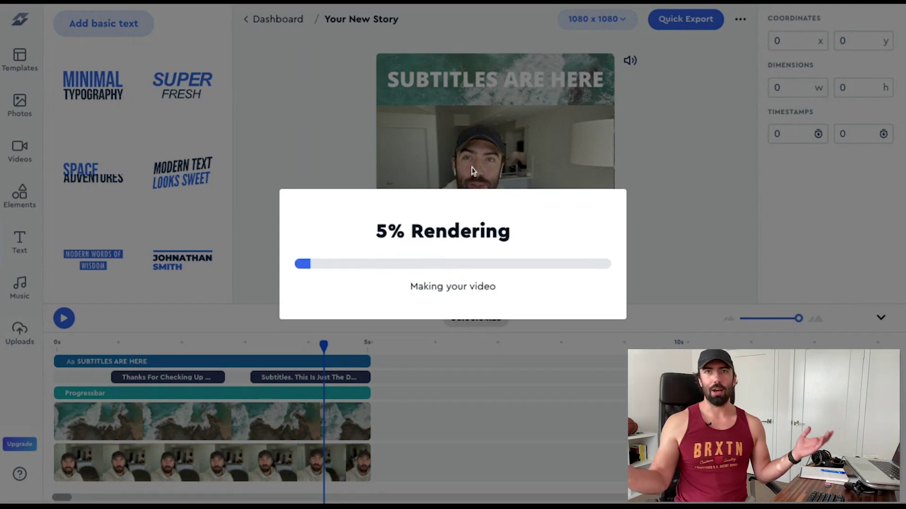